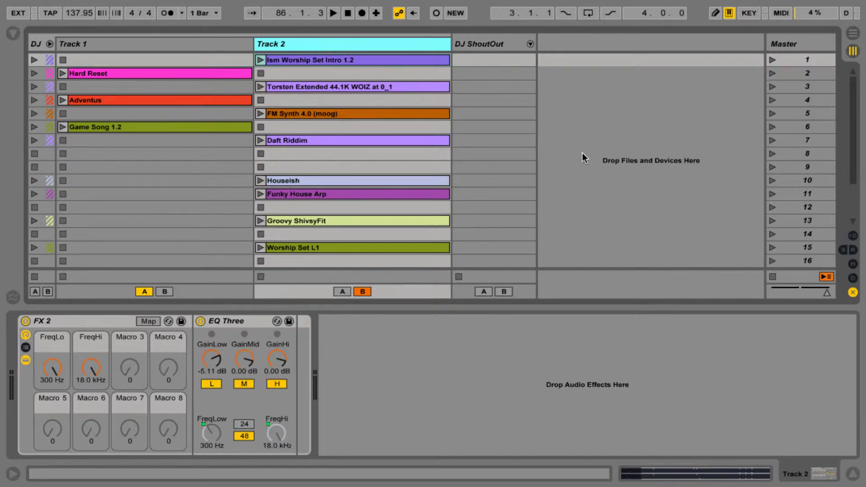
# - Select scene 1, and switch to iRig Pads Editor to examine the control change settings of pads 9, 10, 14 and 13
pyautogui.click(811, 60)
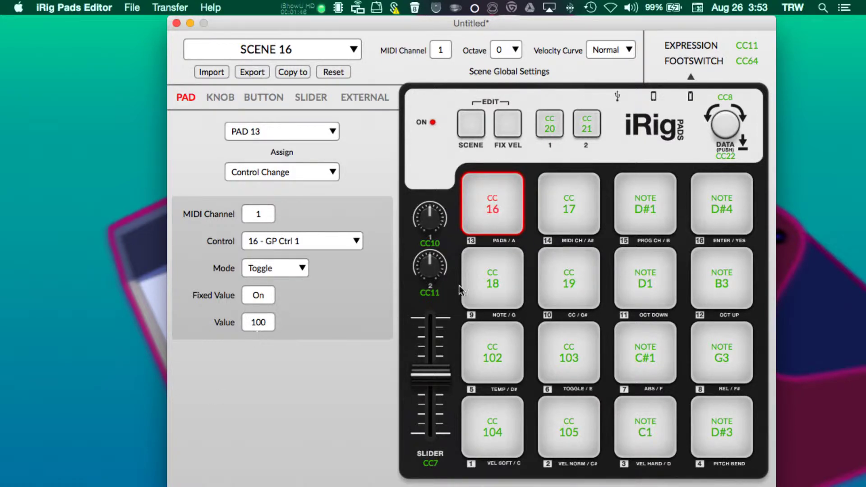
pyautogui.click(492, 287)
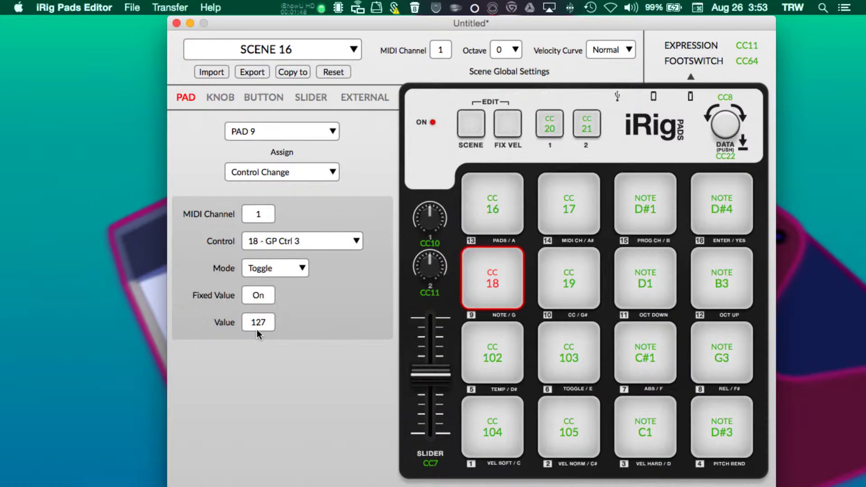
pyautogui.click(547, 292)
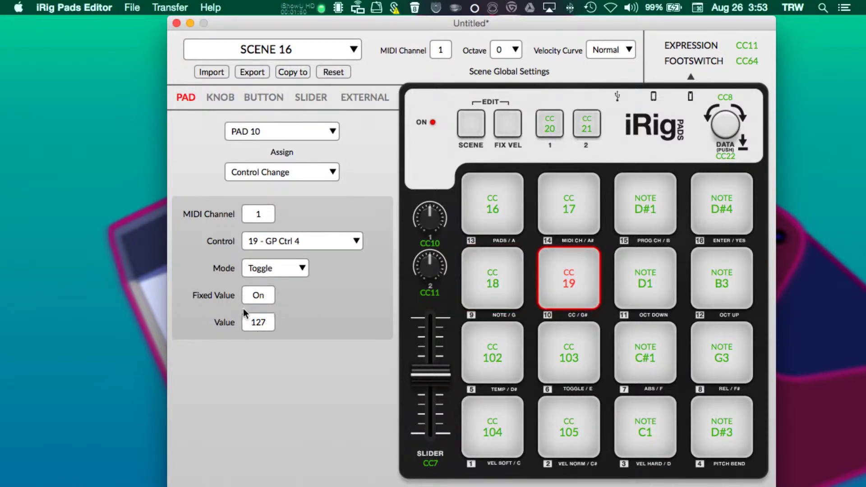
pyautogui.click(542, 224)
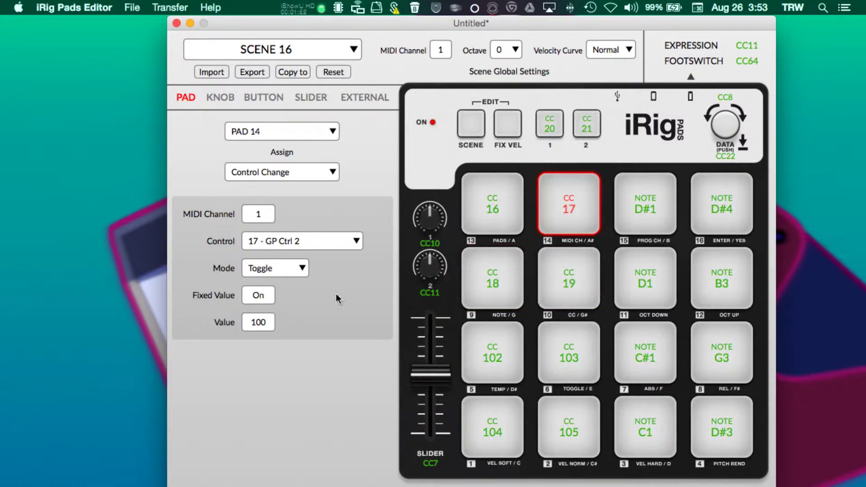
pyautogui.click(475, 208)
pyautogui.click(503, 287)
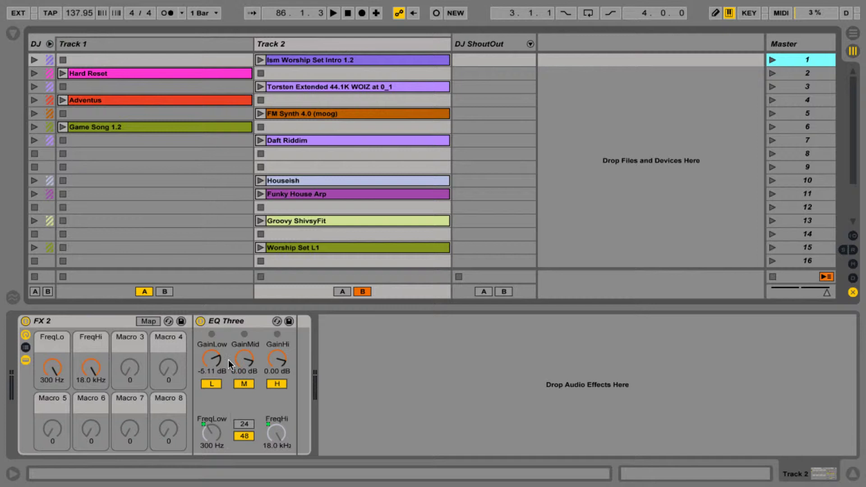
# - Compare the effect racks of Track 1 and Track 2, finishing with Track 1 selected
pyautogui.click(224, 42)
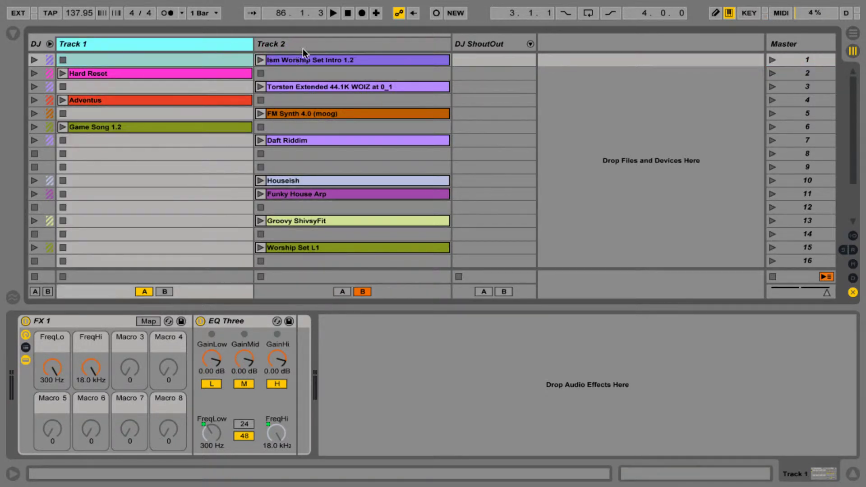
pyautogui.click(272, 47)
pyautogui.click(212, 44)
# - Launch the Hard Reset clip on Track 1 and examine its waveform and the track's effects
pyautogui.click(62, 73)
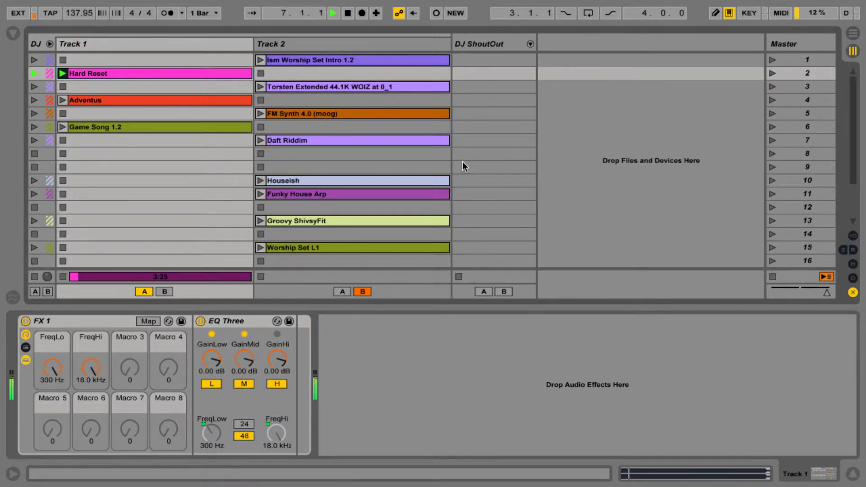
pyautogui.hotkey('shift', 'Tab')
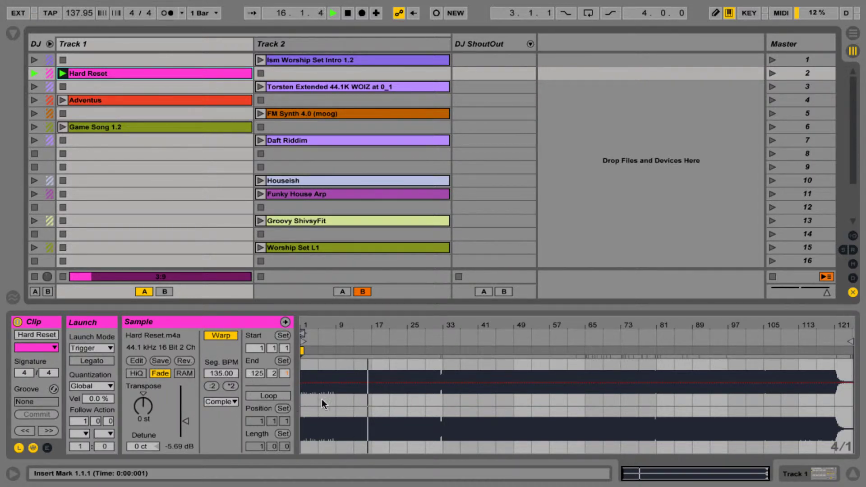
pyautogui.click(191, 44)
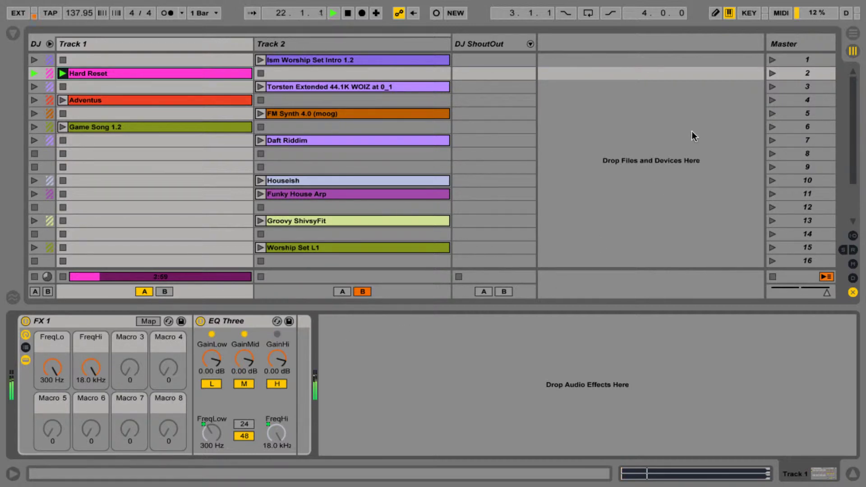
# - Stop playback, reset the song position to the start, and launch scene 1 with Ism Worship Set Intro 1.2
pyautogui.click(346, 13)
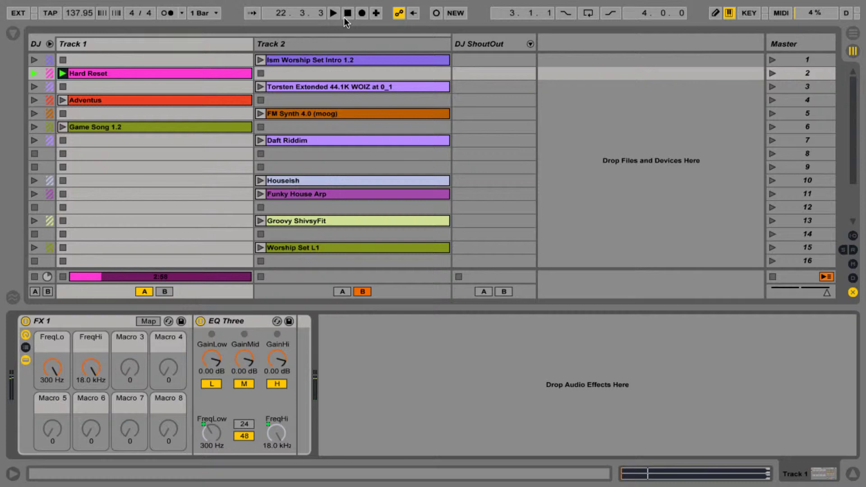
pyautogui.click(347, 14)
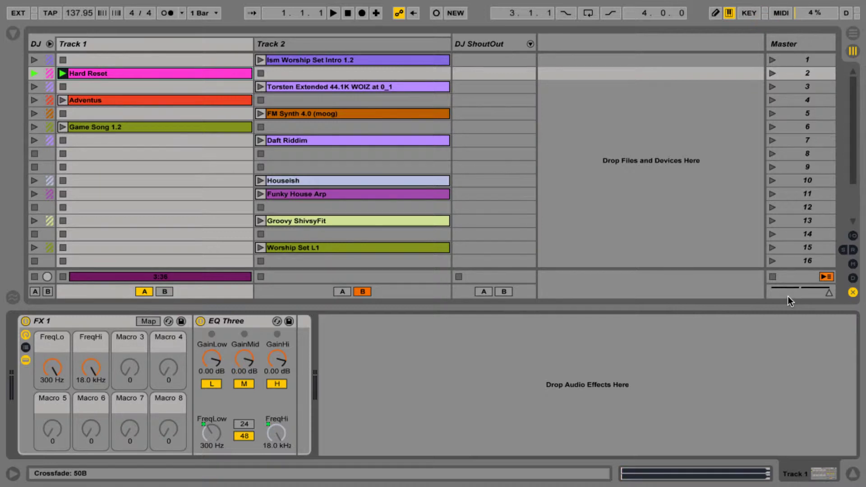
pyautogui.press('Up')
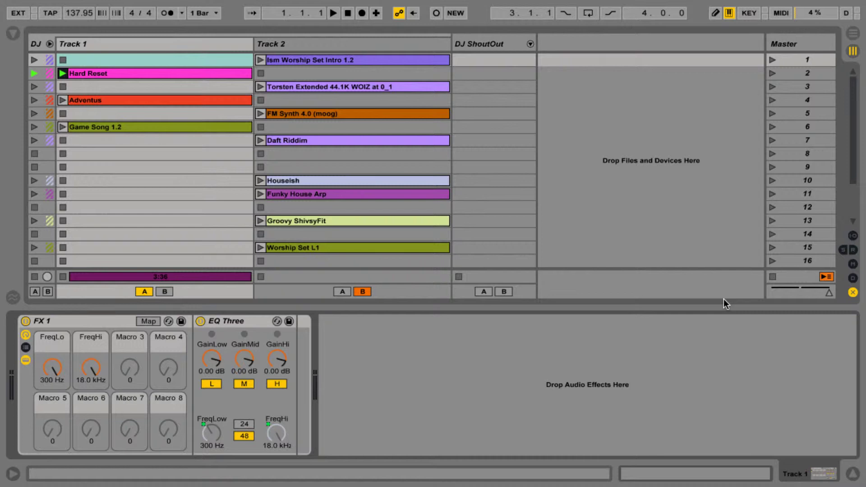
pyautogui.press('Return')
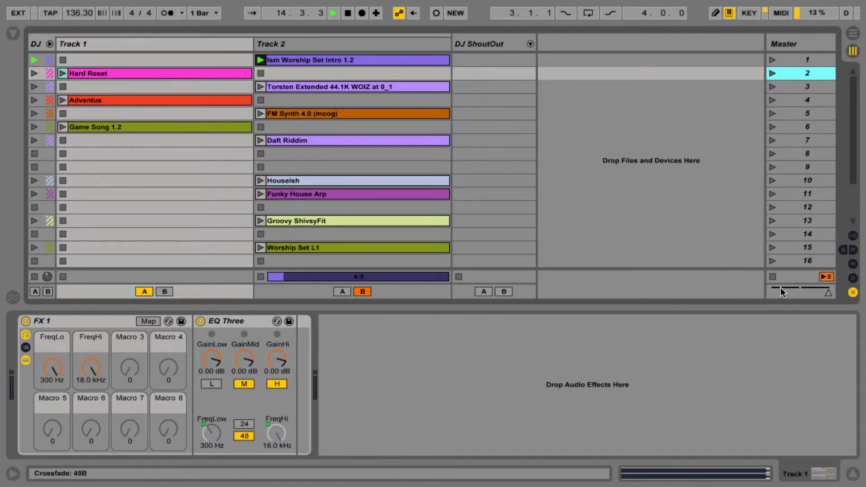
# - Launch Hard Reset on Track 1 and crossfade from Track 2 fully to side A
pyautogui.click(65, 72)
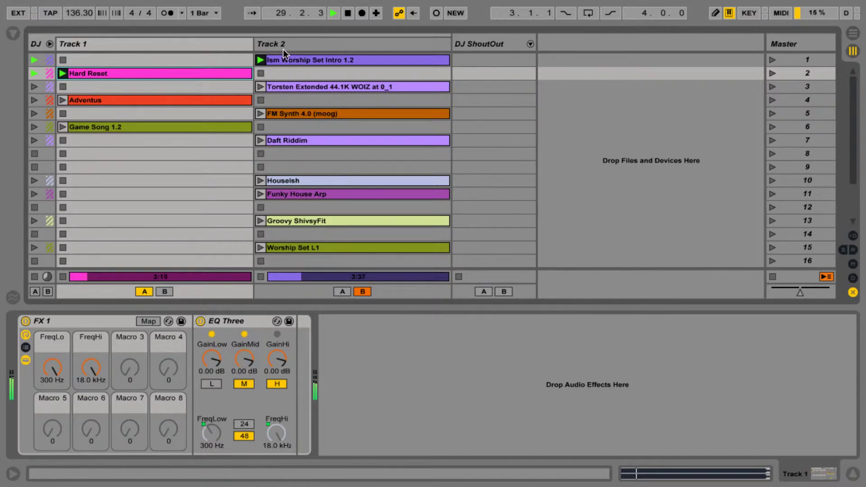
pyautogui.click(293, 45)
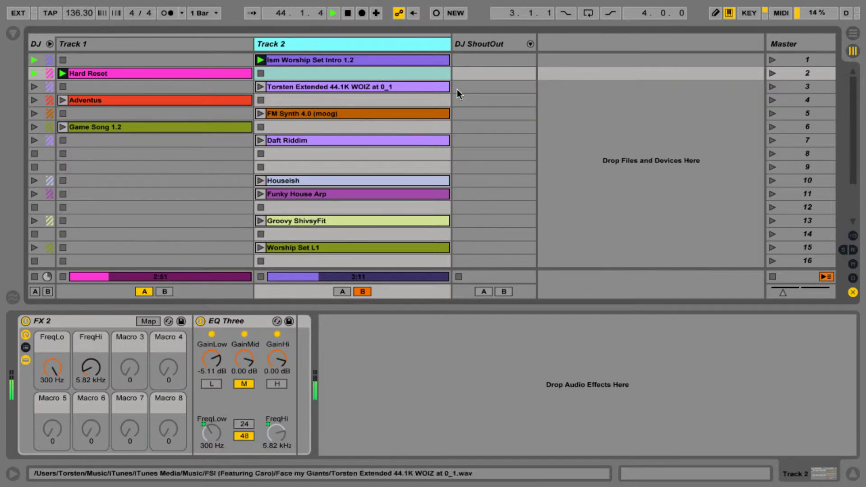
pyautogui.moveTo(803, 302); pyautogui.dragTo(795, 296)
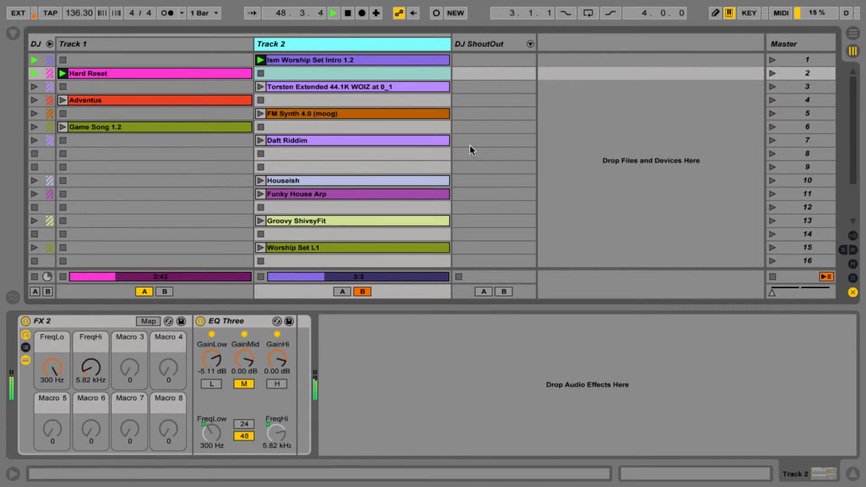
# - Re-enable the high and low bands of Track 2's EQ Three and set its FreqHi macro to 18.0 kHz
pyautogui.click(271, 386)
pyautogui.click(219, 386)
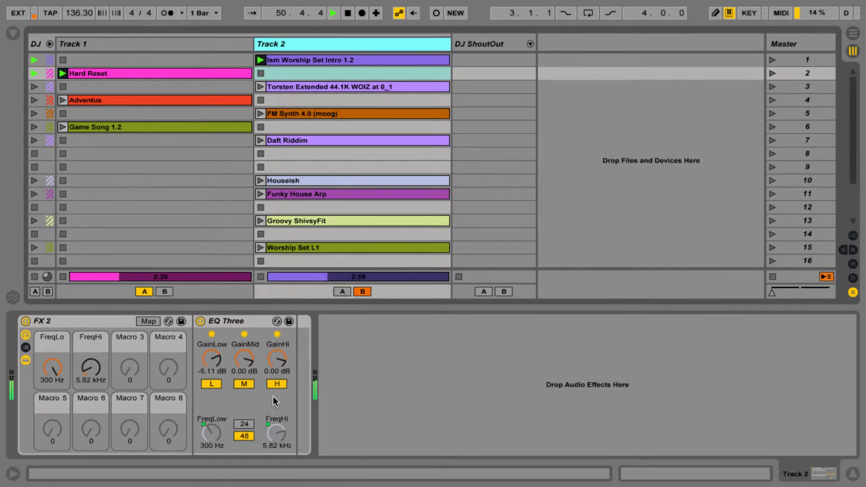
pyautogui.moveTo(101, 381); pyautogui.dragTo(101, 343)
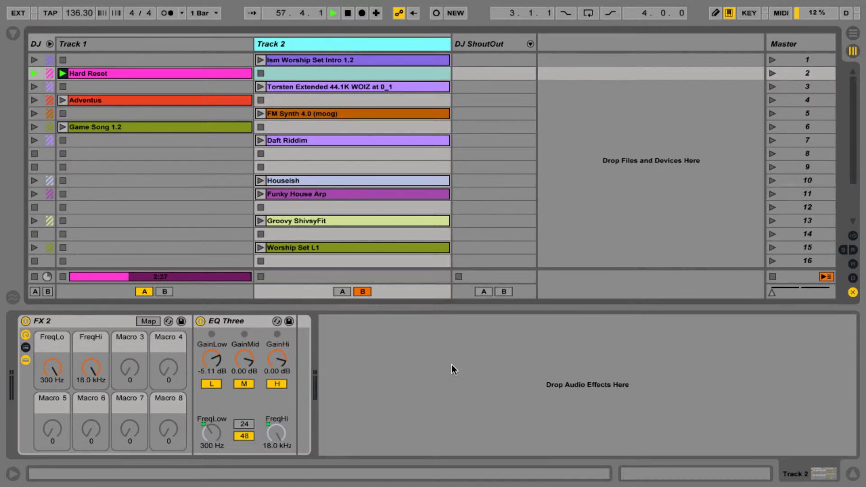
# - Select and launch the Torsten Extended 44.1K WOIZ at 0_1 clip on Track 2
pyautogui.press('Down')
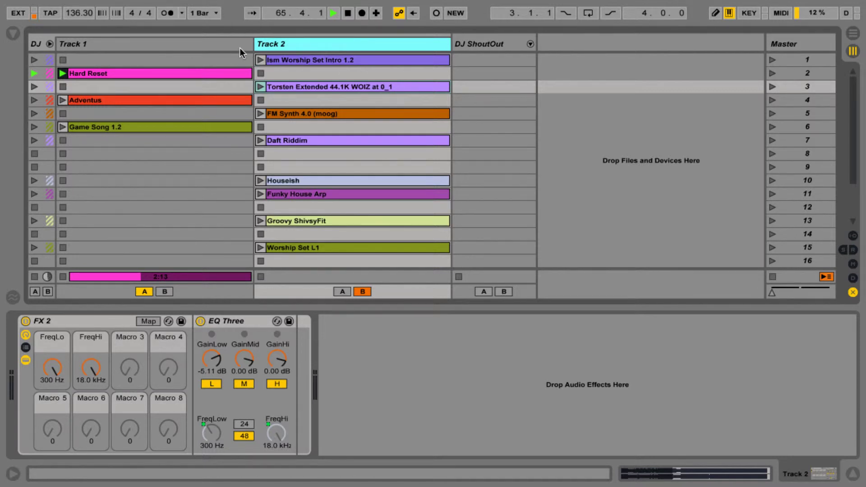
pyautogui.click(300, 87)
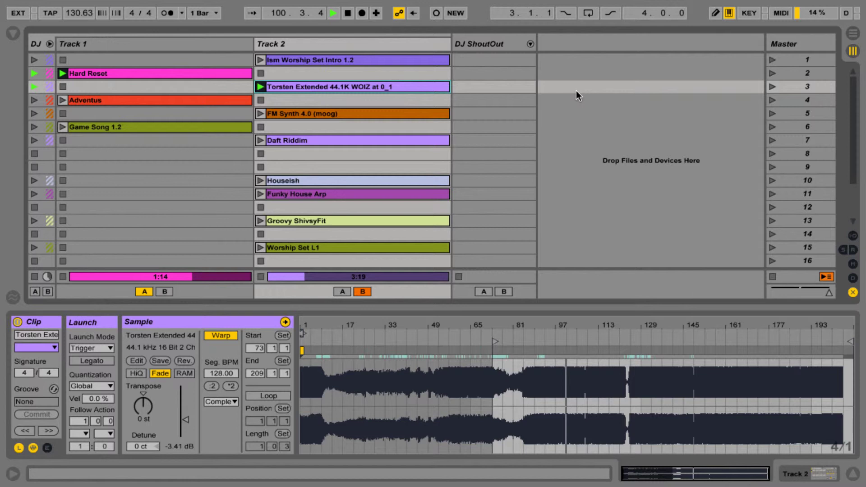
# - Replace Hard Reset on Track 1 with the Adventus clip in scene 4
pyautogui.press('Down')
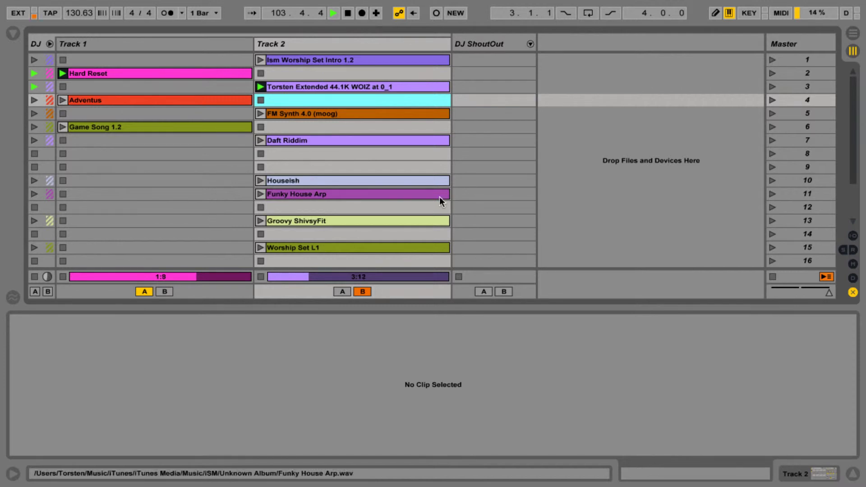
pyautogui.click(210, 42)
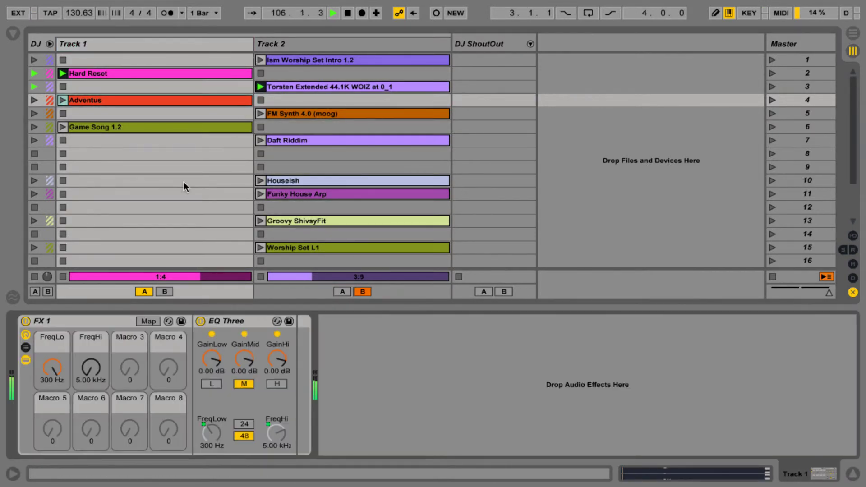
pyautogui.click(63, 276)
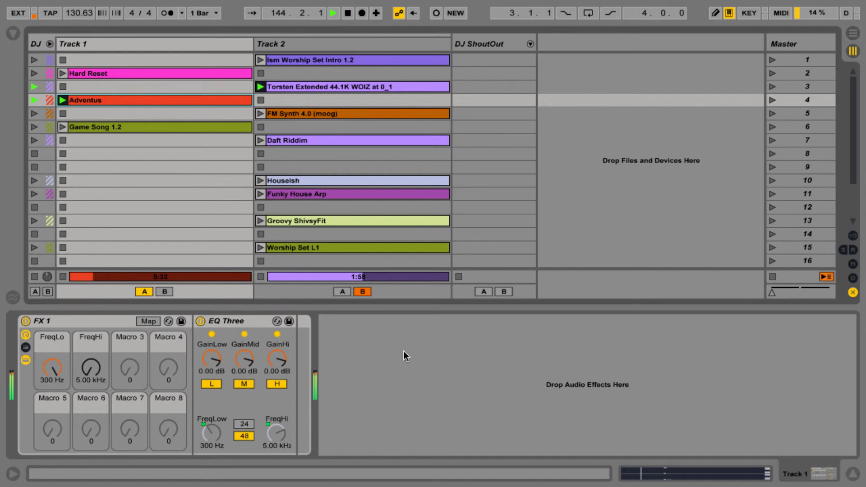
# - Alternate between the clip views of Adventus and Torsten Extended to compare their waveforms and playback positions
pyautogui.moveTo(595, 485)
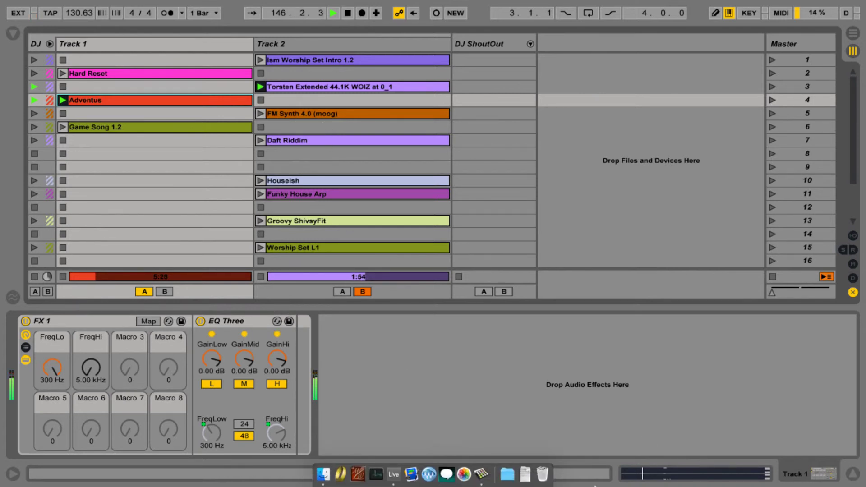
pyautogui.press('Up')
pyautogui.press('Right')
pyautogui.press('Left')
pyautogui.press('Down')
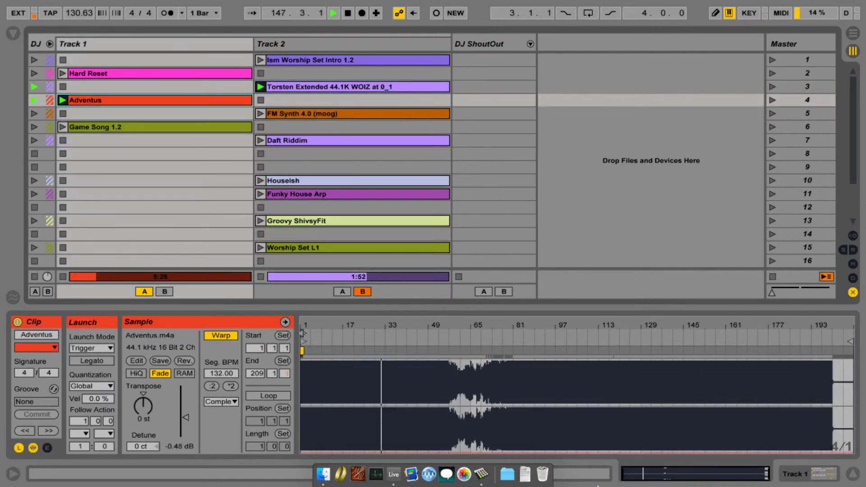
pyautogui.press('Up')
pyautogui.press('Right')
pyautogui.press('Left')
pyautogui.press('Right')
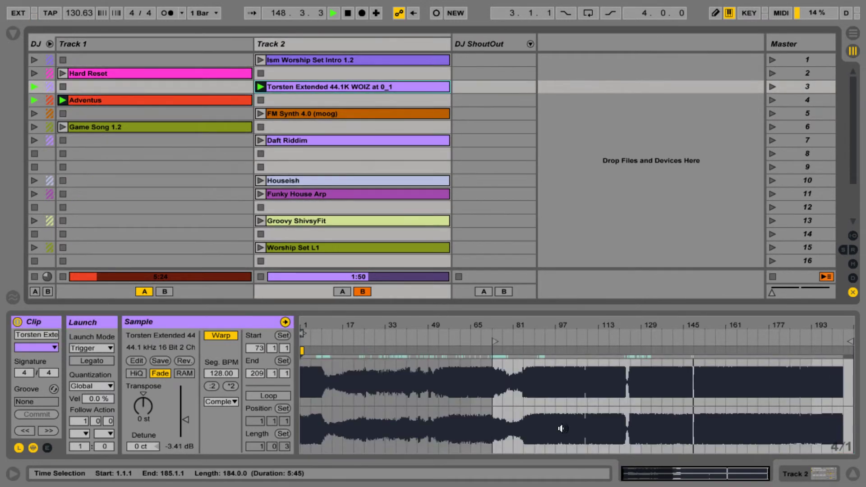